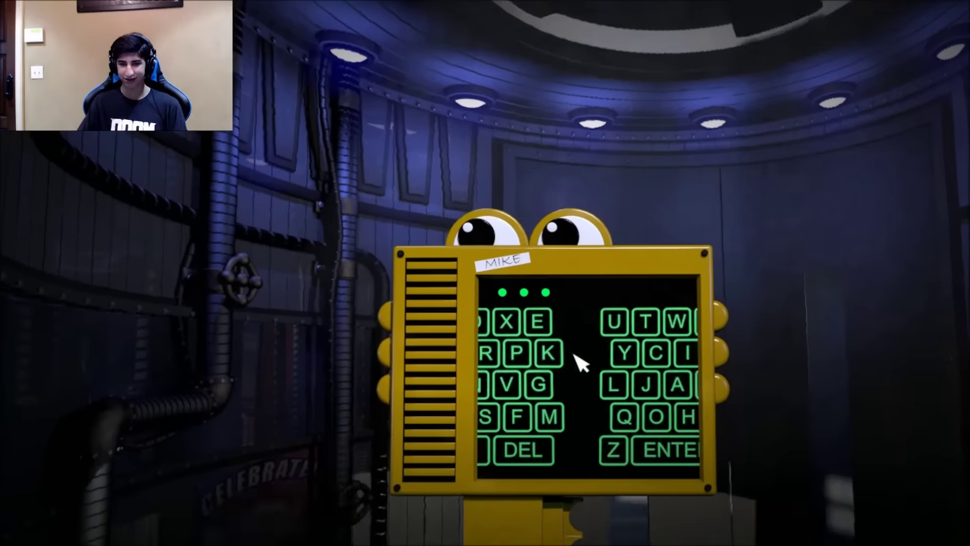
Enter the seventh letter of the name on the green elevator keyboard
click(642, 356)
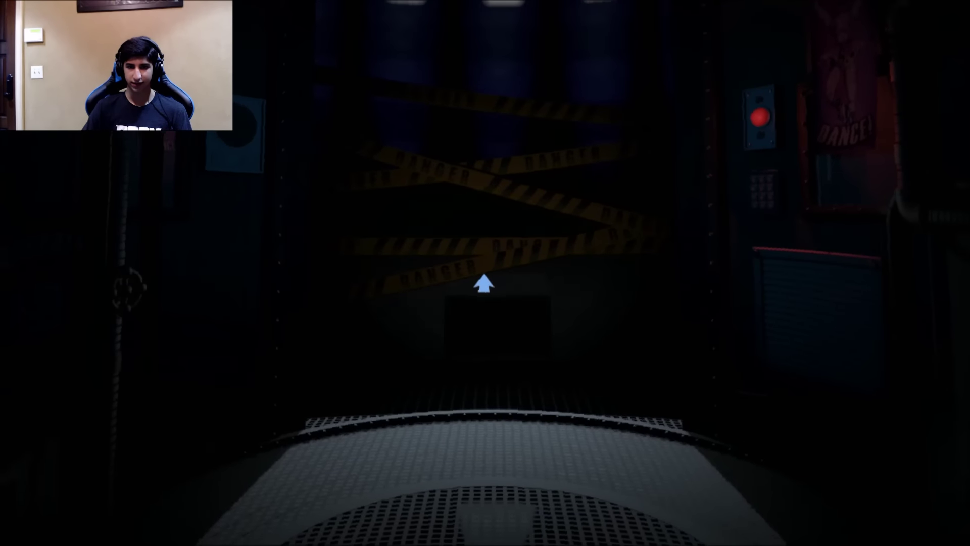
Crawl through the vent into the control room and shock the window
click(483, 336)
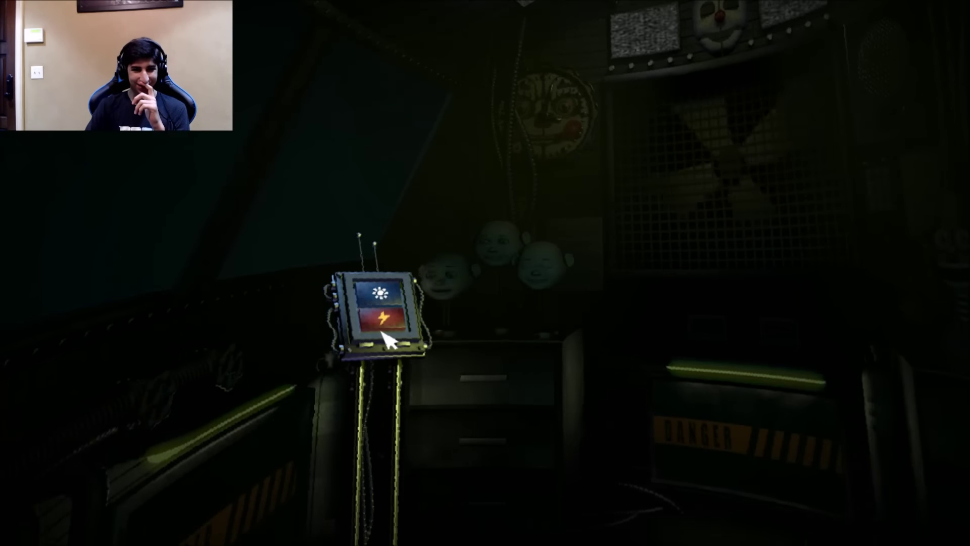
click(383, 339)
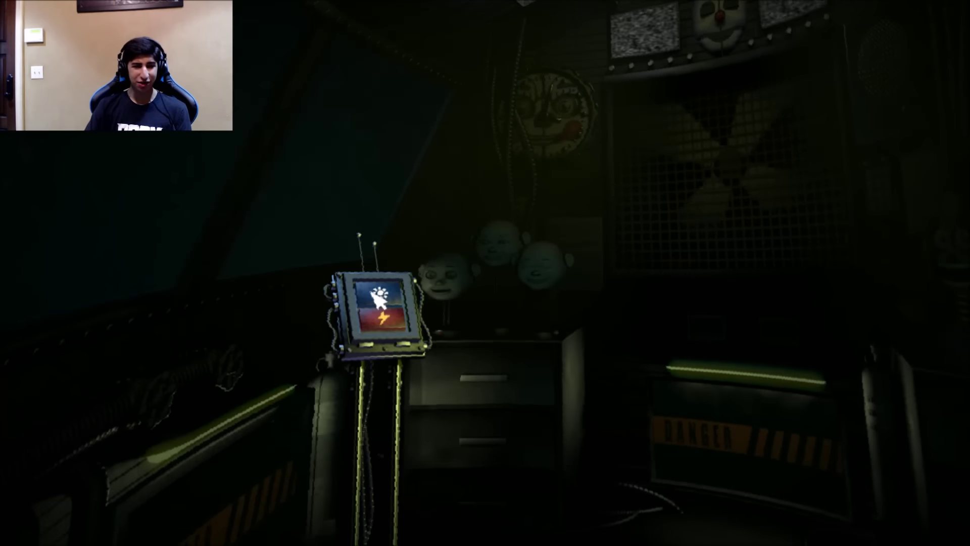
Light up the left window twice to check outside and the surroundings
click(380, 296)
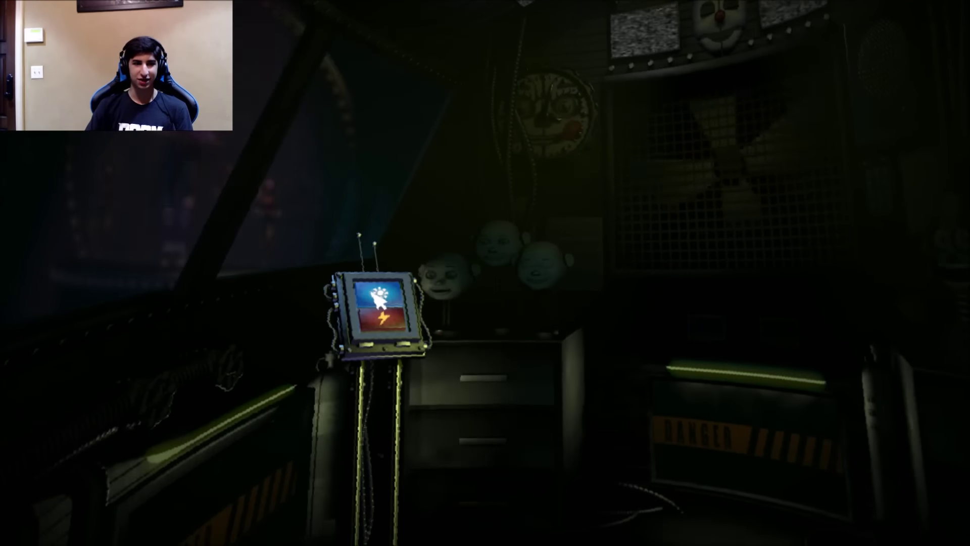
click(379, 298)
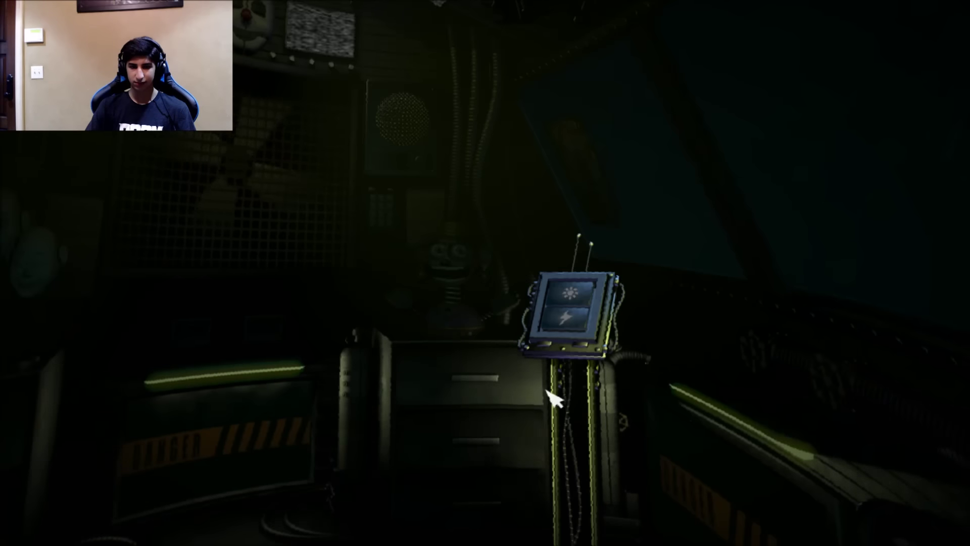
Switch the right window light on and off repeatedly, with one shock in between
click(572, 299)
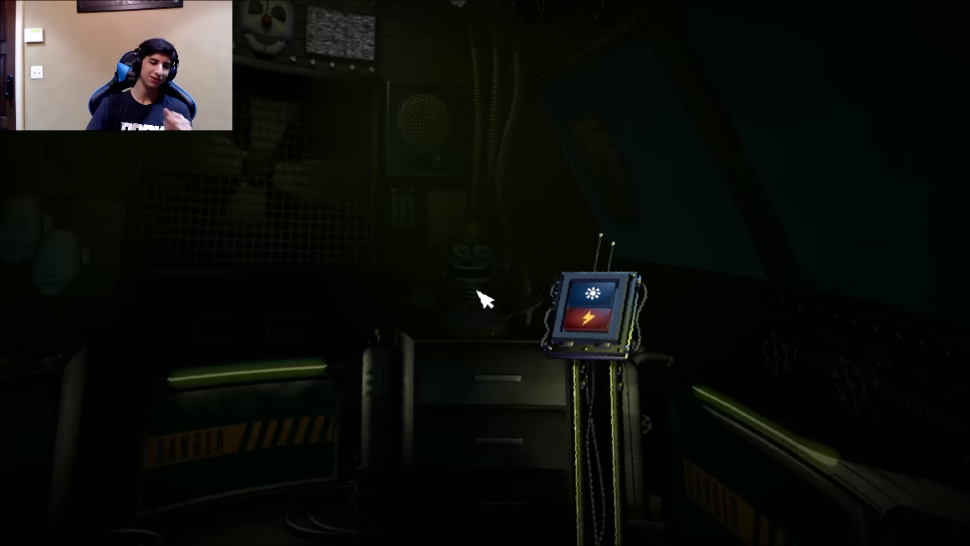
click(544, 296)
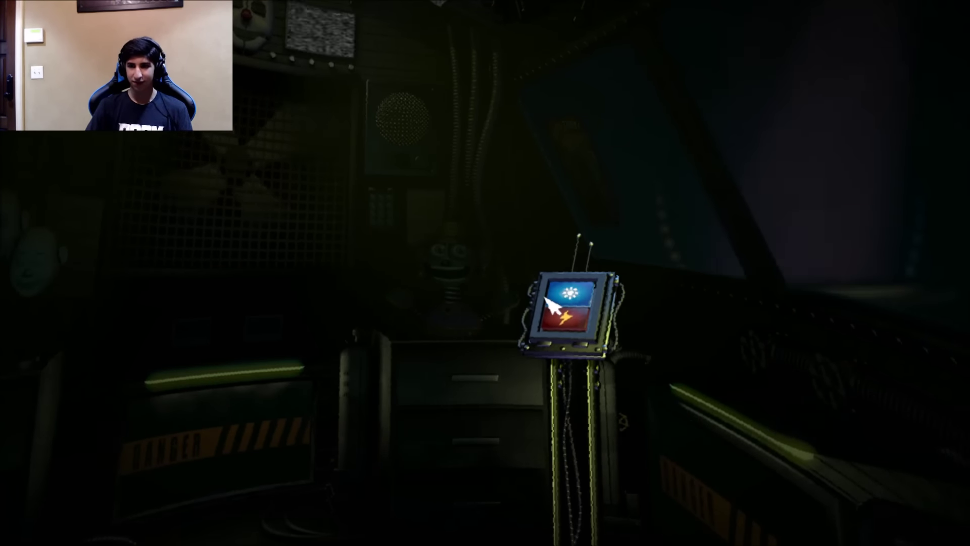
click(547, 303)
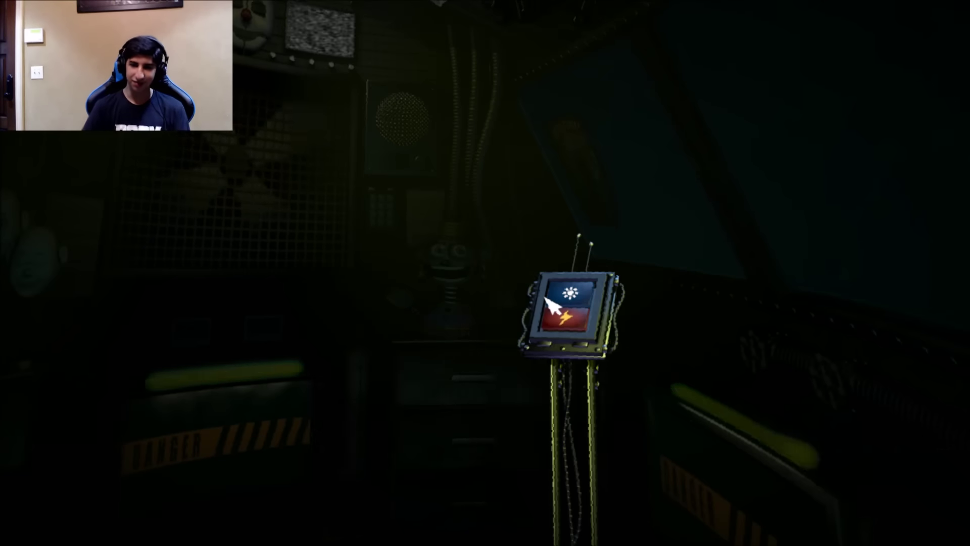
click(563, 332)
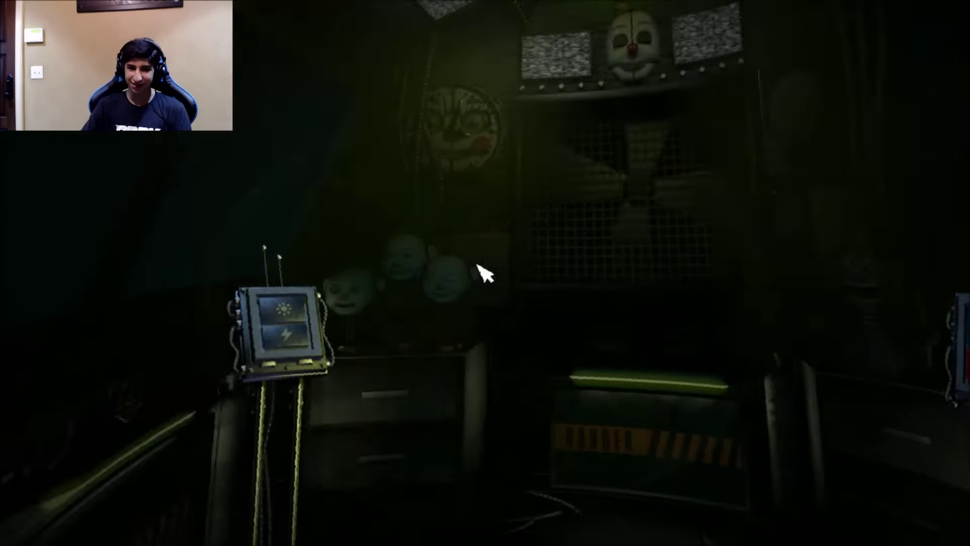
click(575, 286)
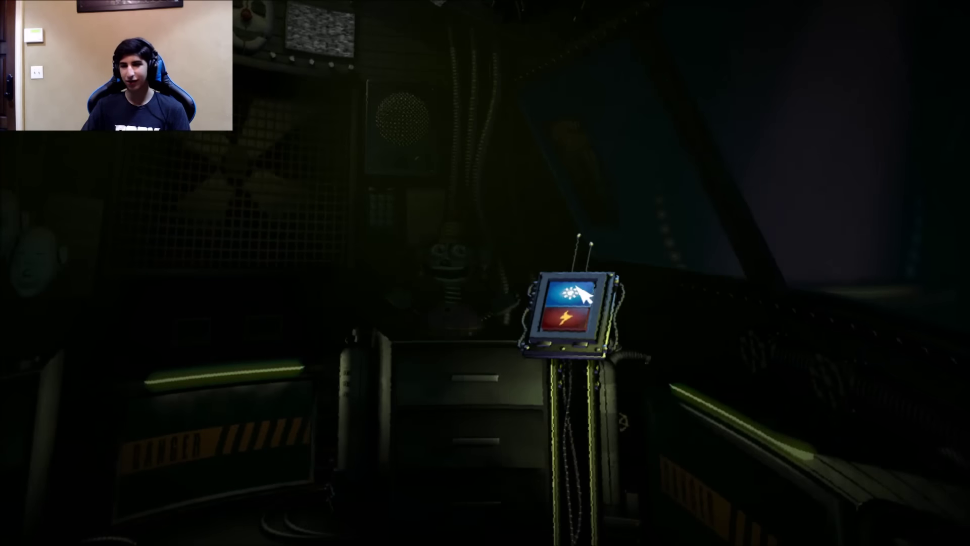
click(582, 293)
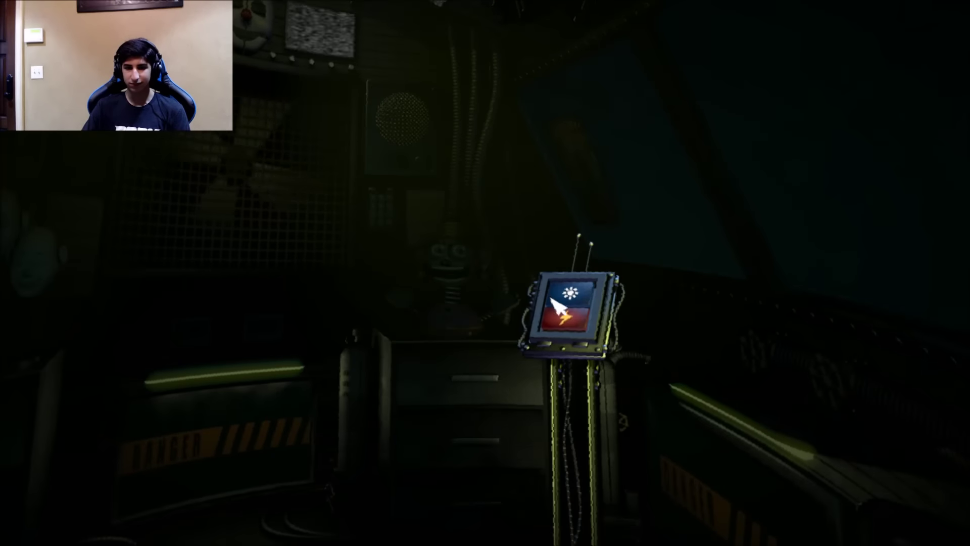
click(569, 326)
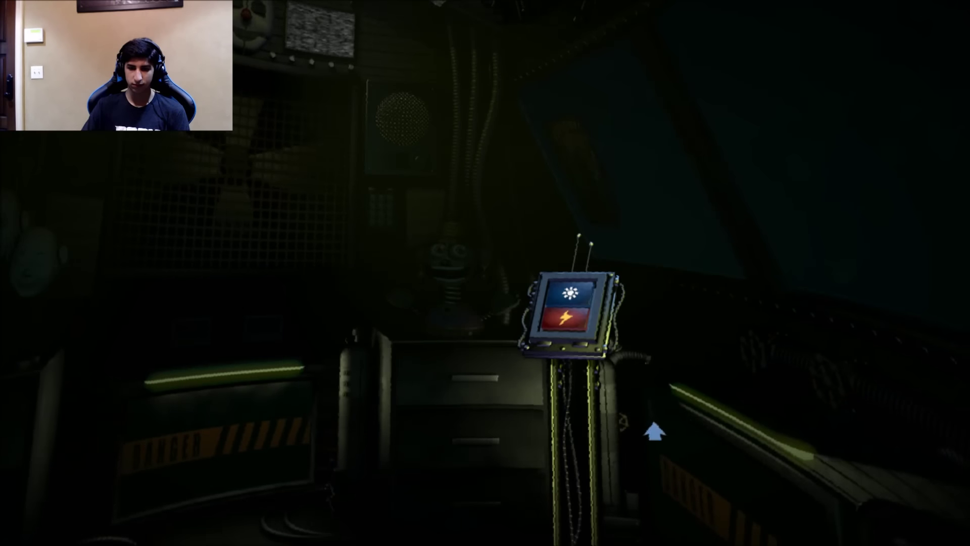
Light the right window and gallery room, shock the console figure, then relight the room
click(570, 304)
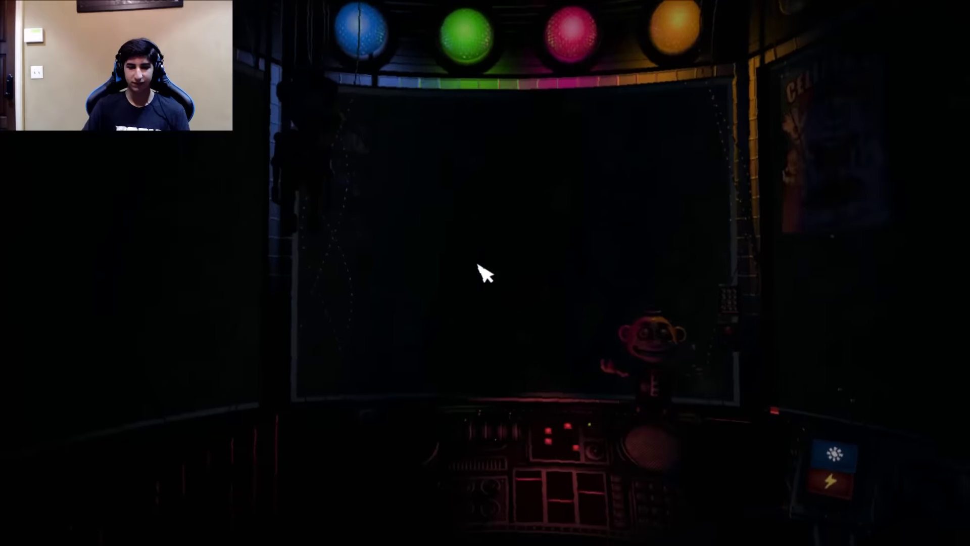
click(611, 330)
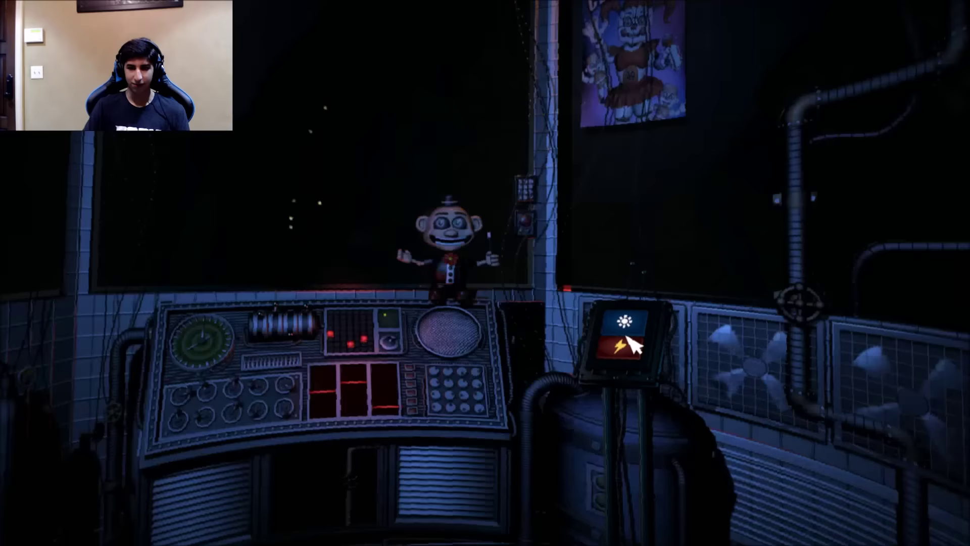
click(603, 327)
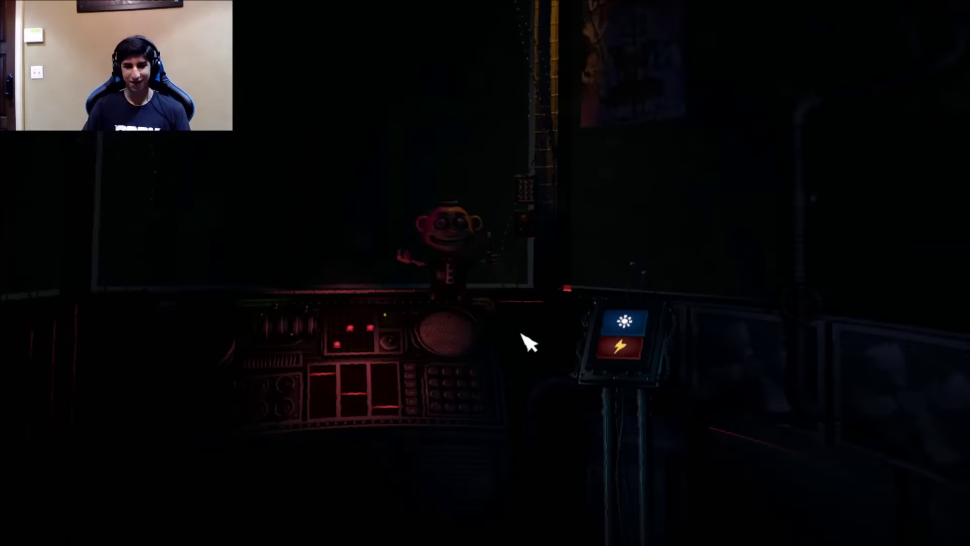
click(623, 326)
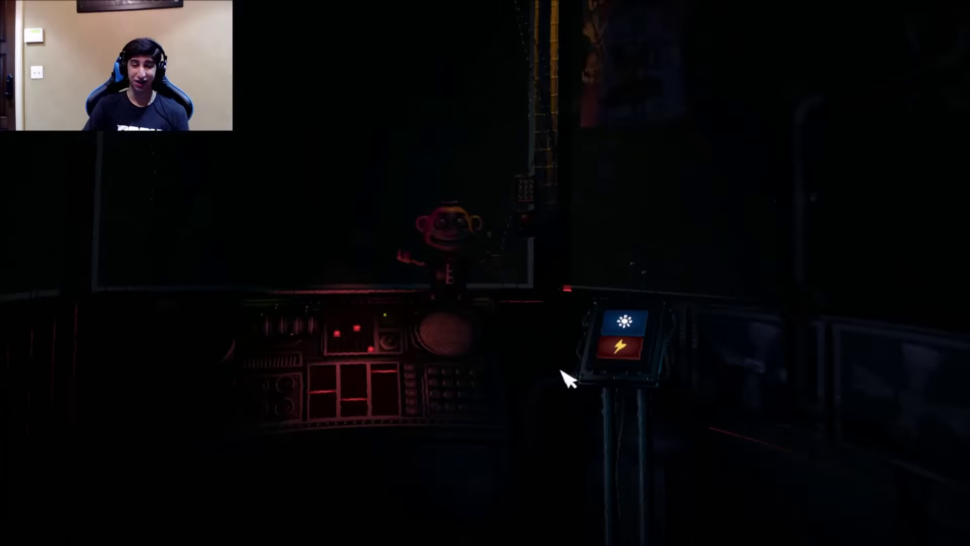
click(621, 347)
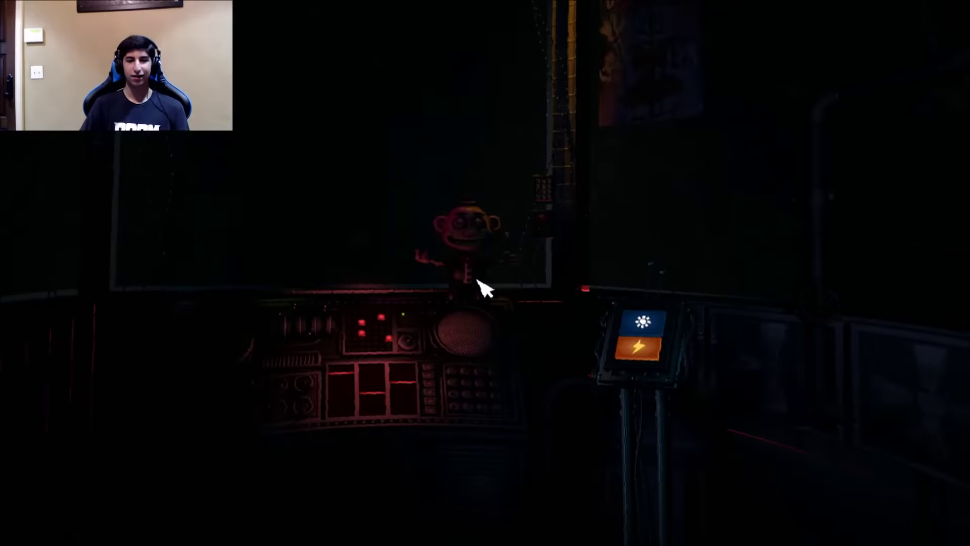
click(620, 330)
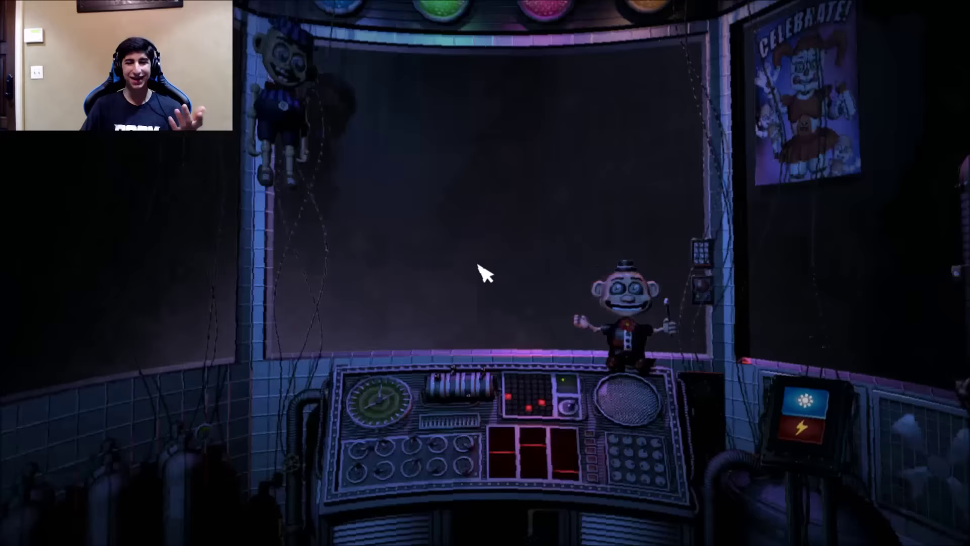